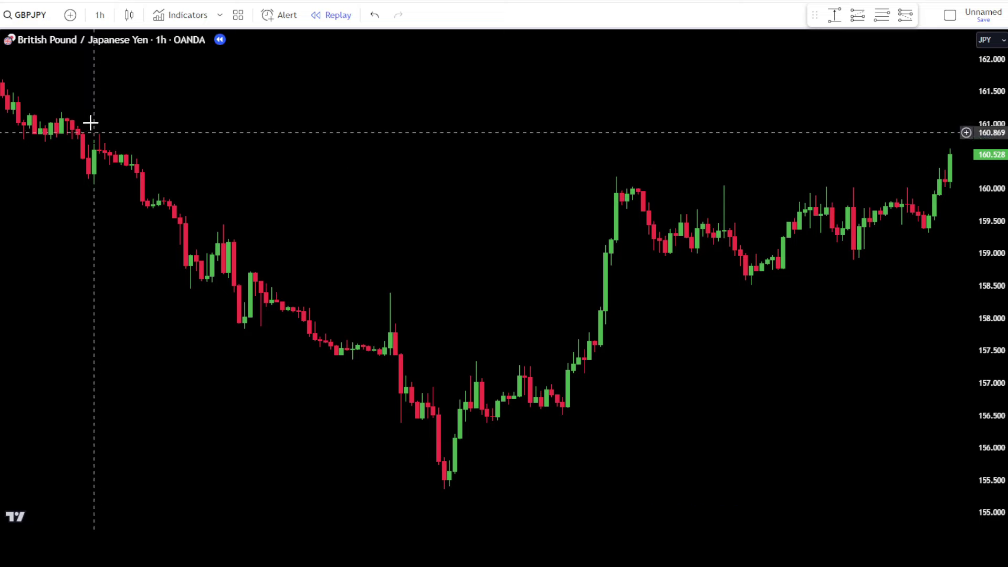
# Confirm the chart stays on the GBPJPY symbol and the 1 hour timeframe
pyautogui.click(40, 16)
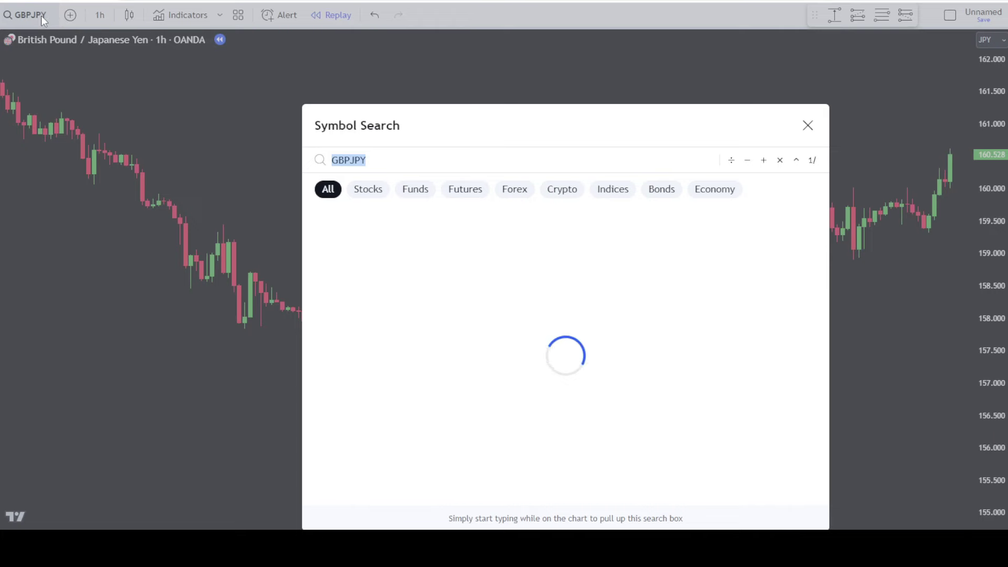
pyautogui.click(458, 222)
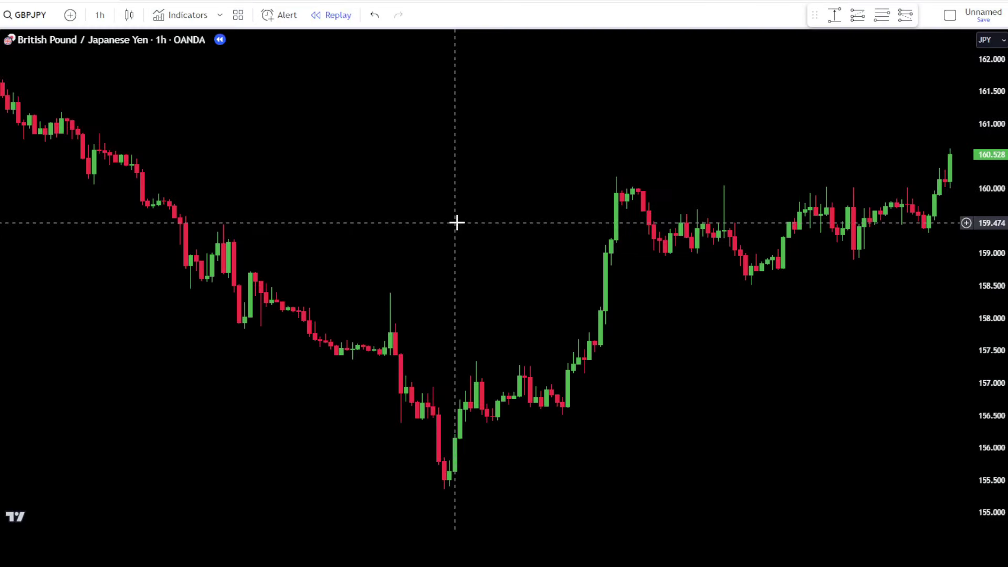
pyautogui.click(99, 15)
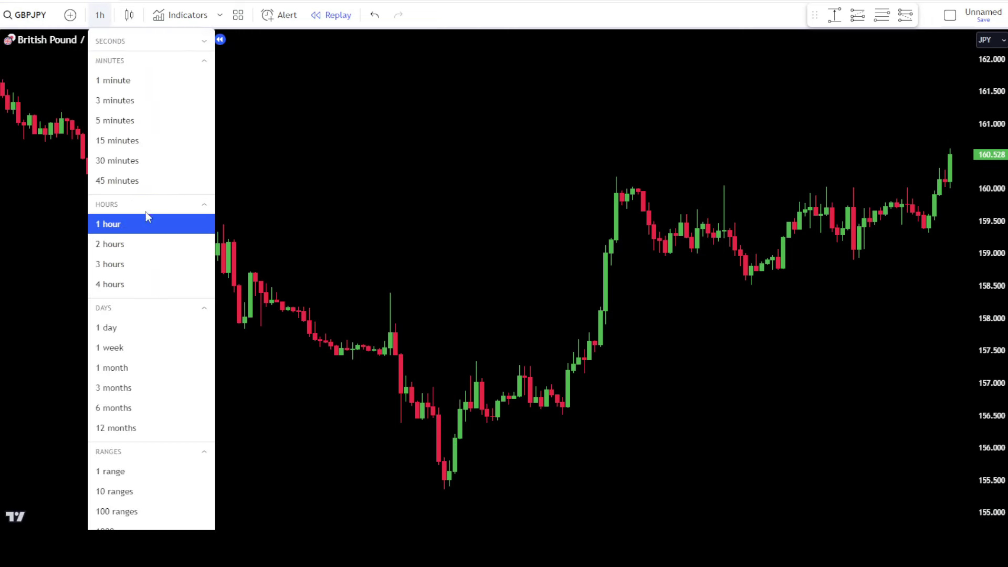
pyautogui.click(149, 225)
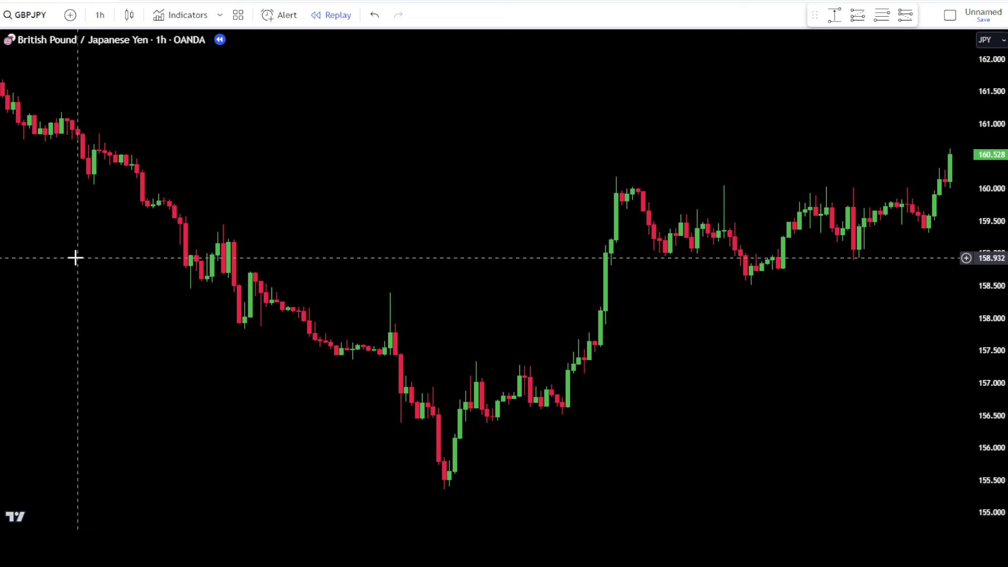
# Search the indicators for 'LNL Trend System' and add it to the chart
pyautogui.click(180, 15)
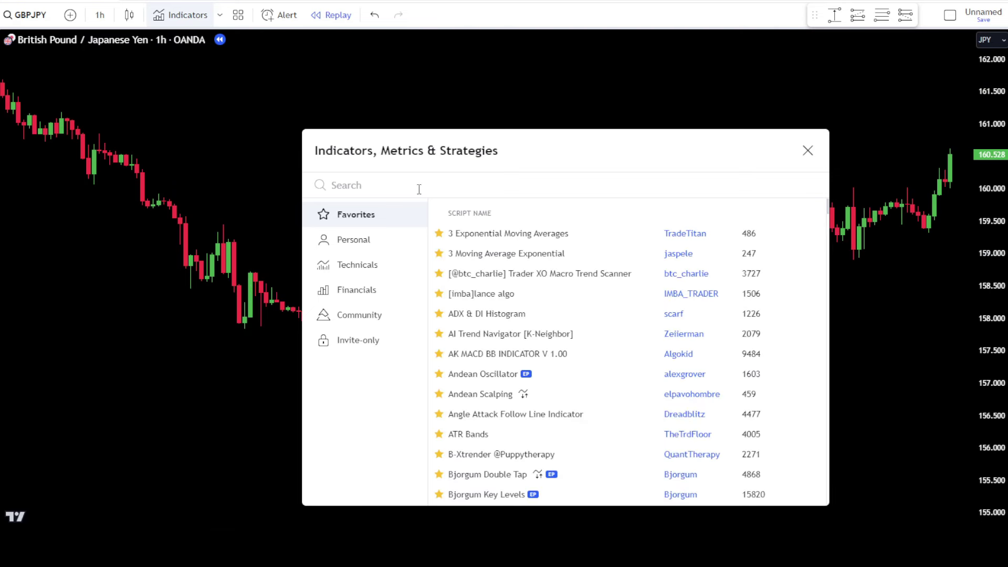
pyautogui.write('LNL Trend system')
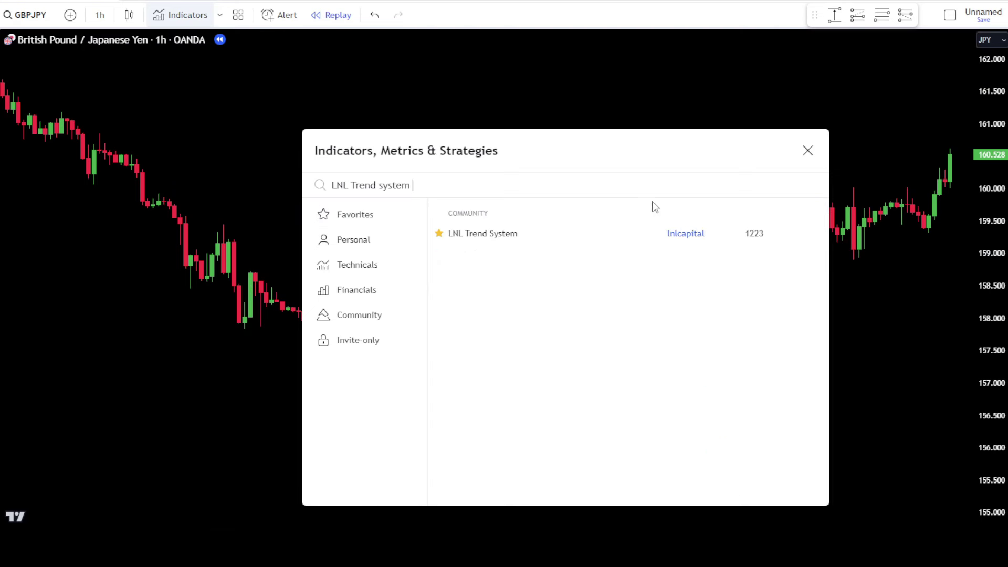
pyautogui.click(591, 241)
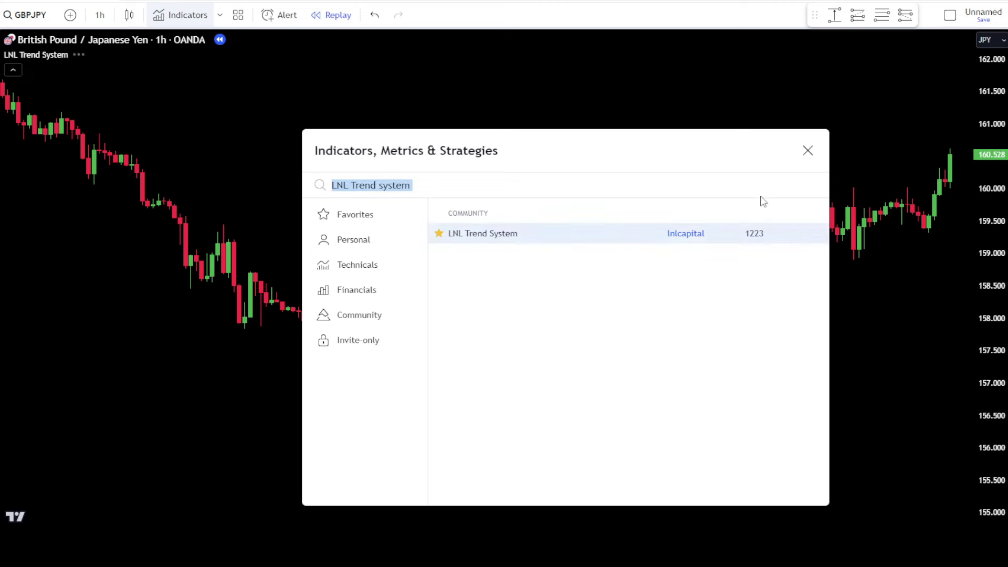
pyautogui.click(808, 152)
# In the LNL Trend System settings, moved to the left edge, untick Show Trend Bars
pyautogui.moveTo(62, 61)
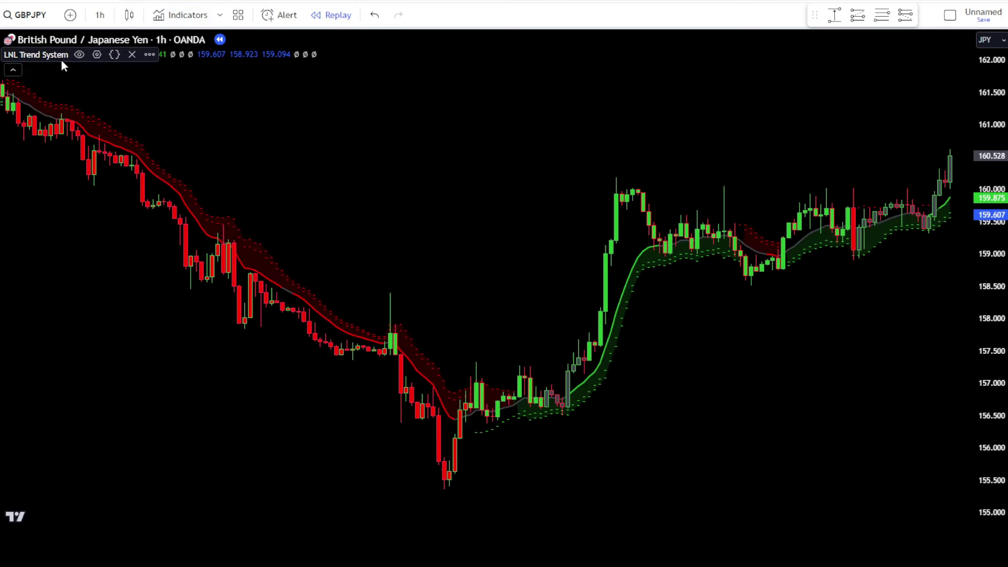
pyautogui.click(96, 54)
pyautogui.moveTo(503, 36); pyautogui.dragTo(55, 23)
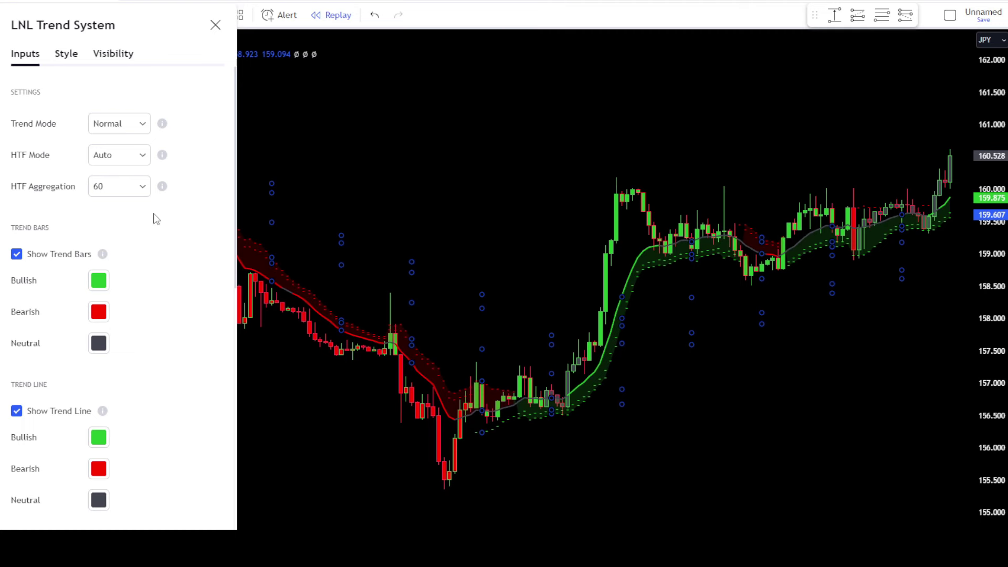
pyautogui.moveTo(234, 204); pyautogui.dragTo(231, 269)
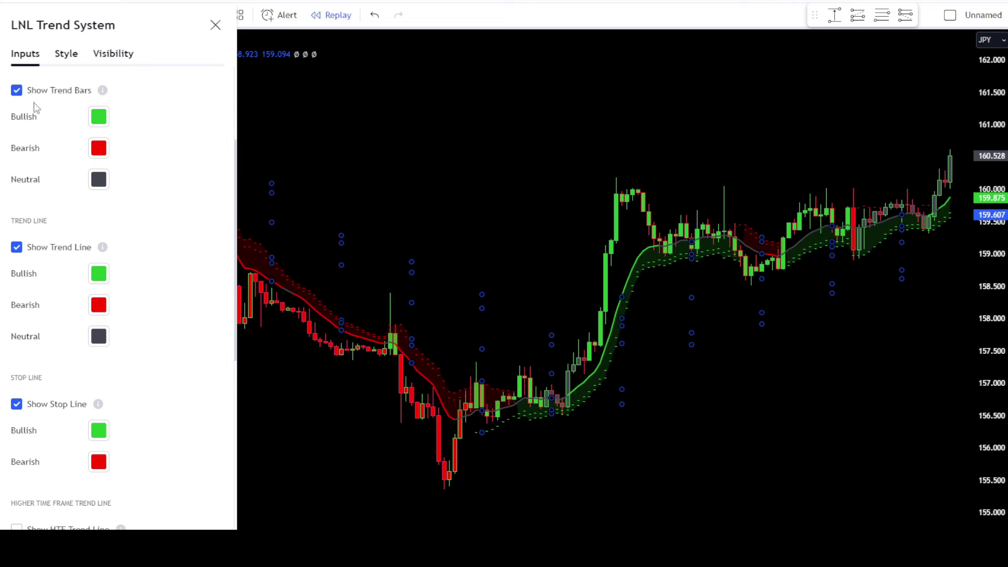
pyautogui.click(16, 91)
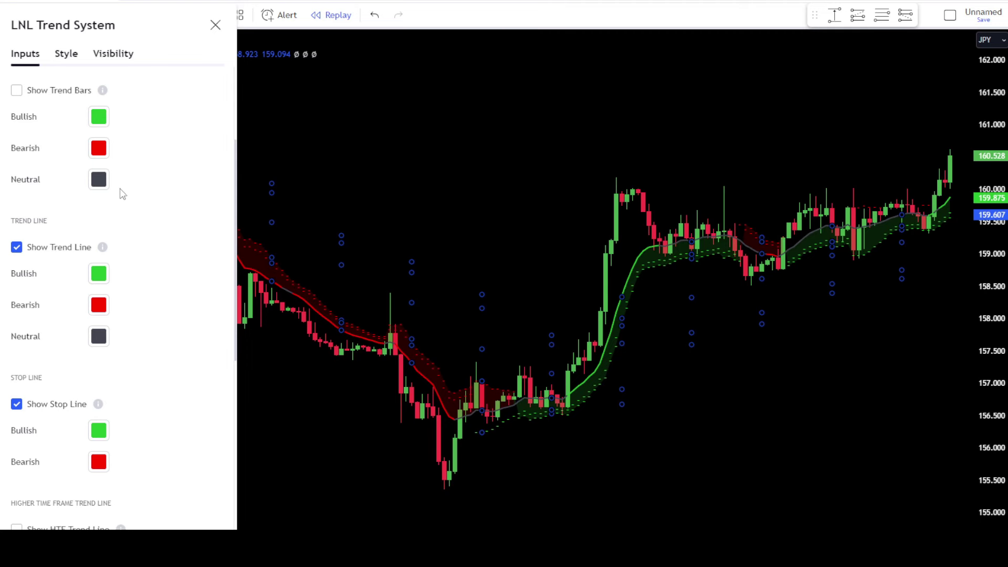
# Untick Show Trend Line and Show Stop Line in the LNL Trend System inputs
pyautogui.click(16, 251)
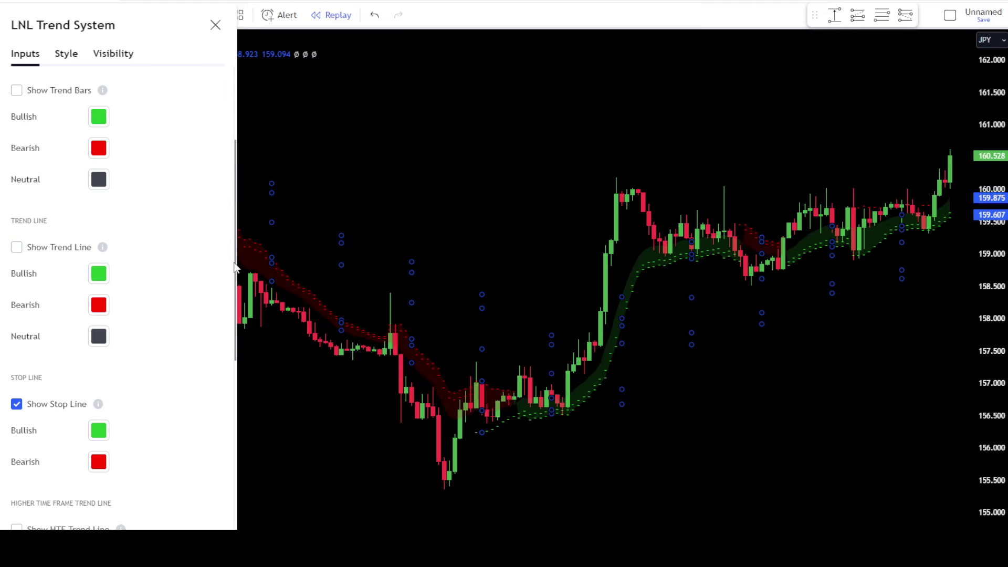
pyautogui.moveTo(234, 271); pyautogui.dragTo(237, 398)
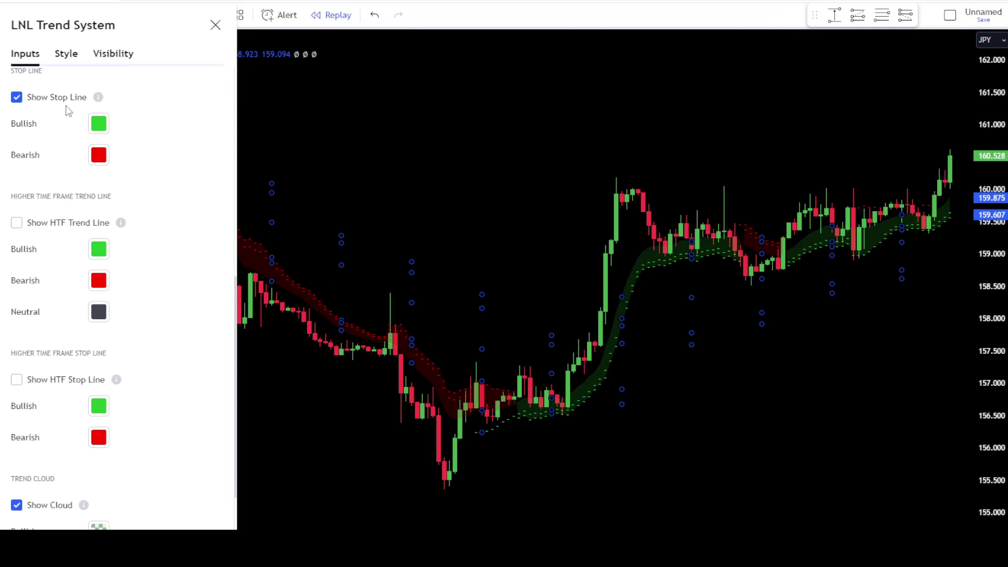
pyautogui.click(18, 98)
# Turn on Show HTF Cloud and set the bullish trend cloud to a brighter green
pyautogui.moveTo(236, 287); pyautogui.dragTo(234, 411)
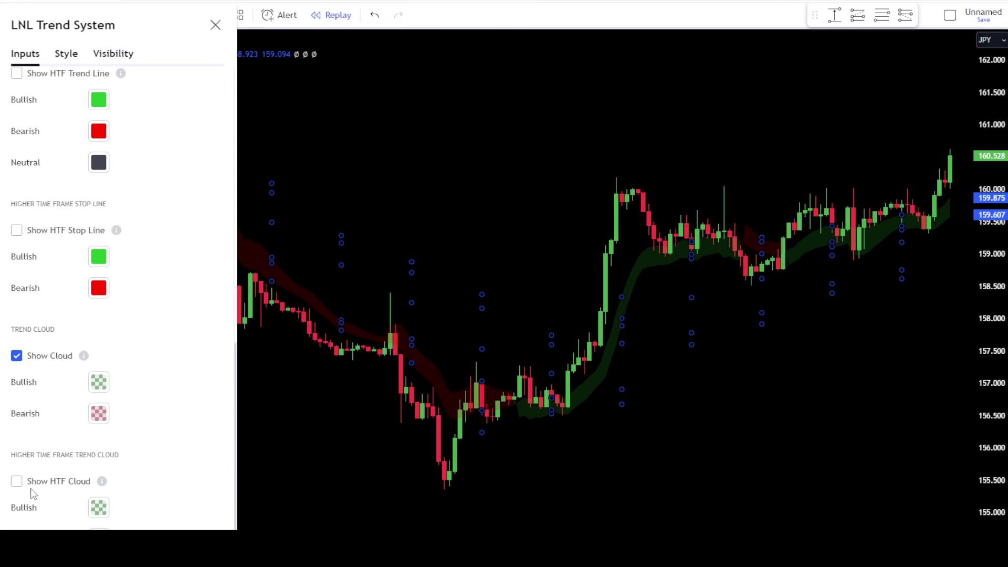
pyautogui.click(16, 481)
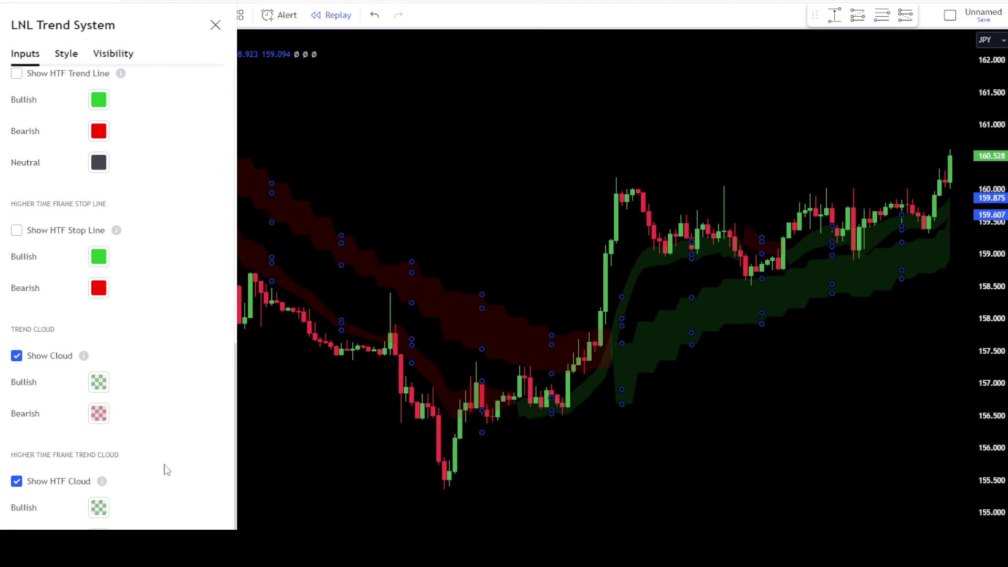
pyautogui.click(99, 381)
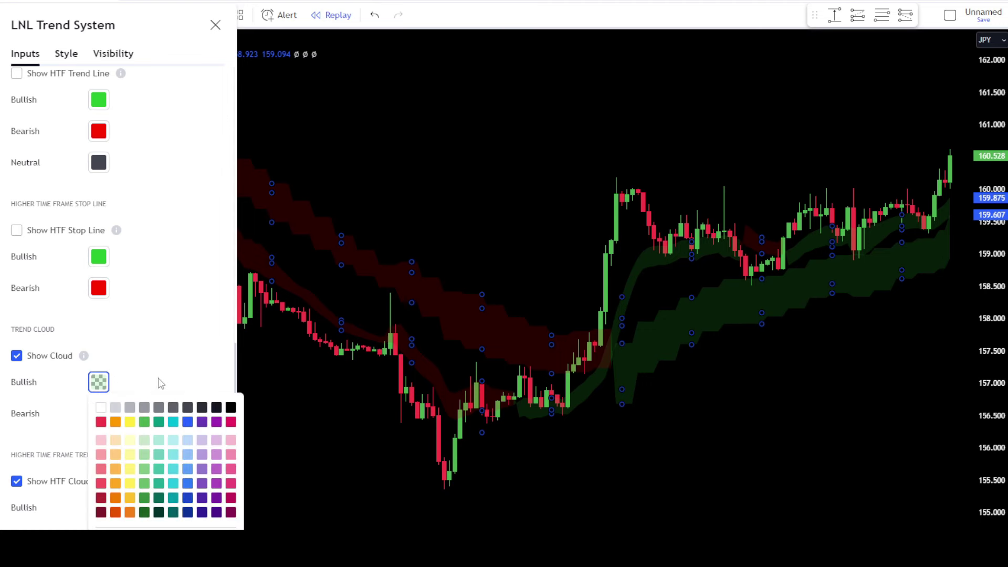
pyautogui.click(144, 422)
pyautogui.click(176, 353)
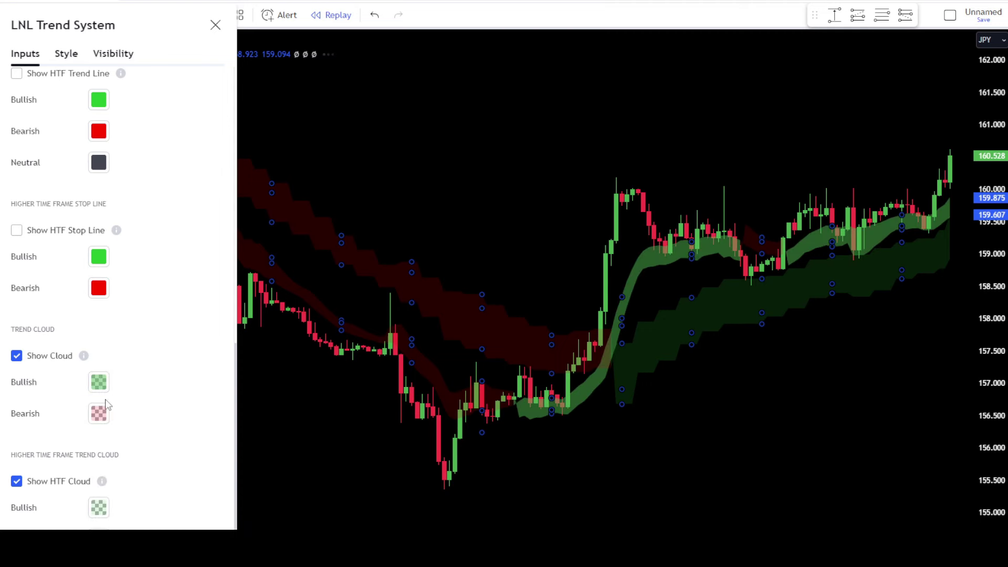
# Make the bearish trend cloud a more opaque, deeper red and close the settings
pyautogui.click(103, 414)
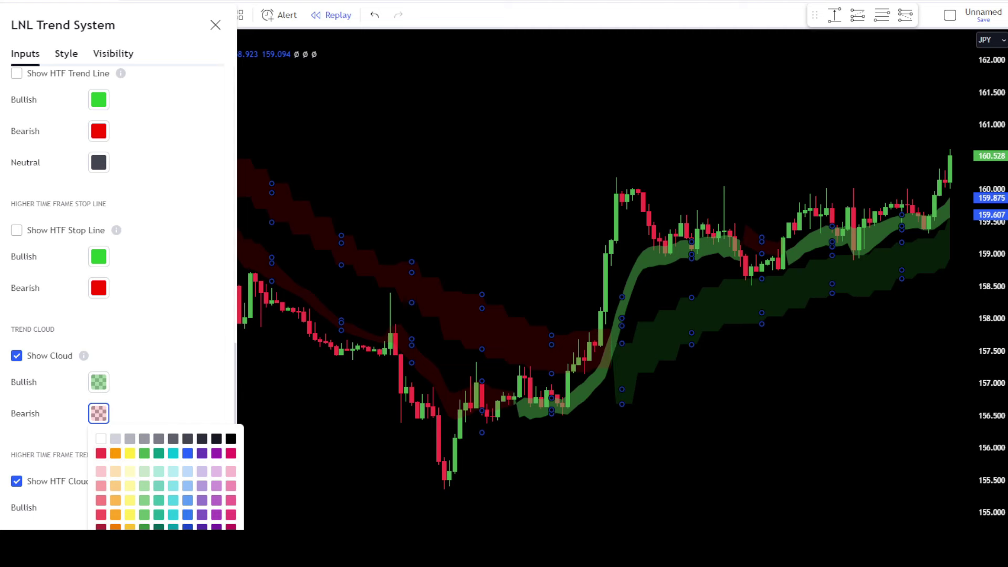
pyautogui.moveTo(157, 545); pyautogui.dragTo(179, 546)
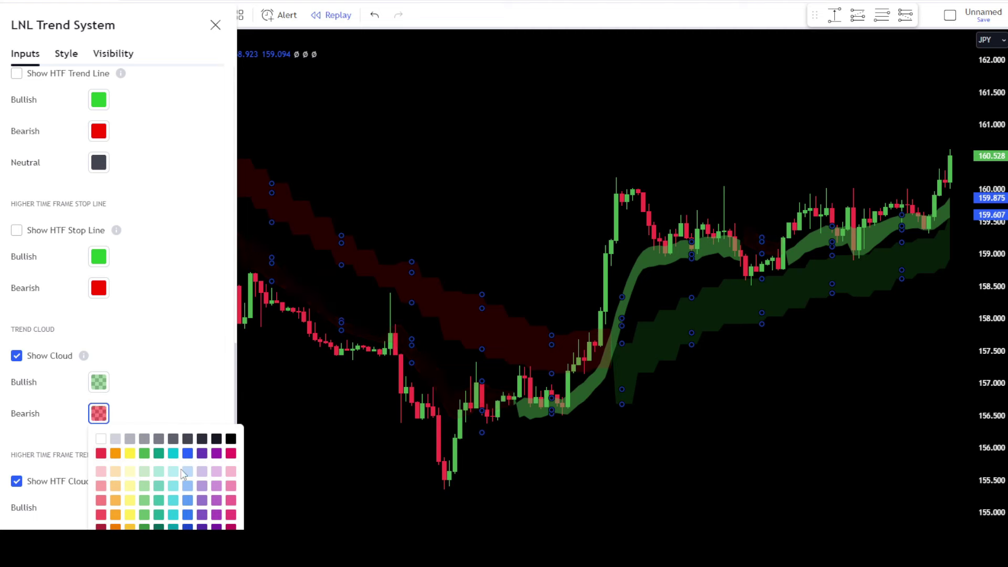
pyautogui.click(194, 364)
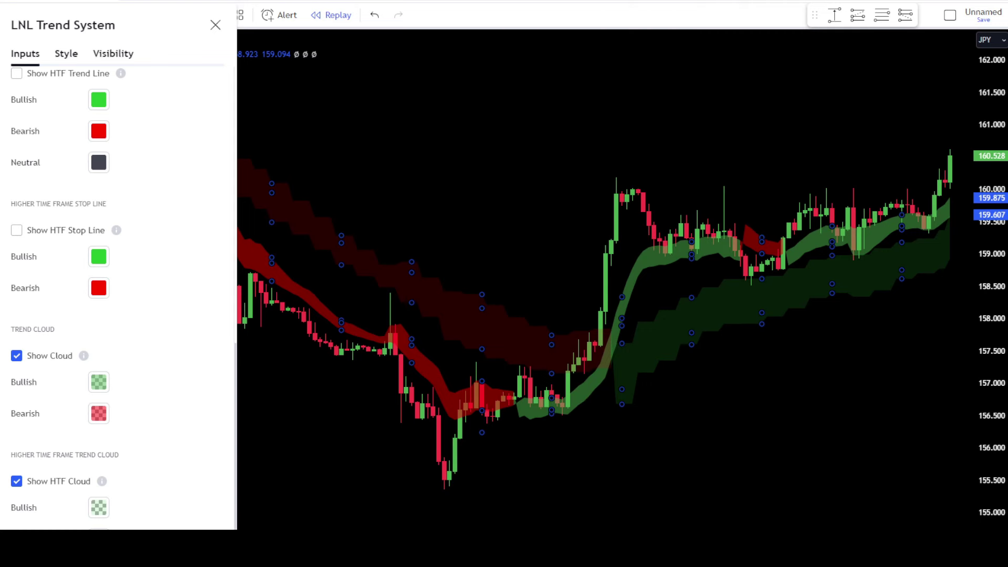
pyautogui.press('Escape')
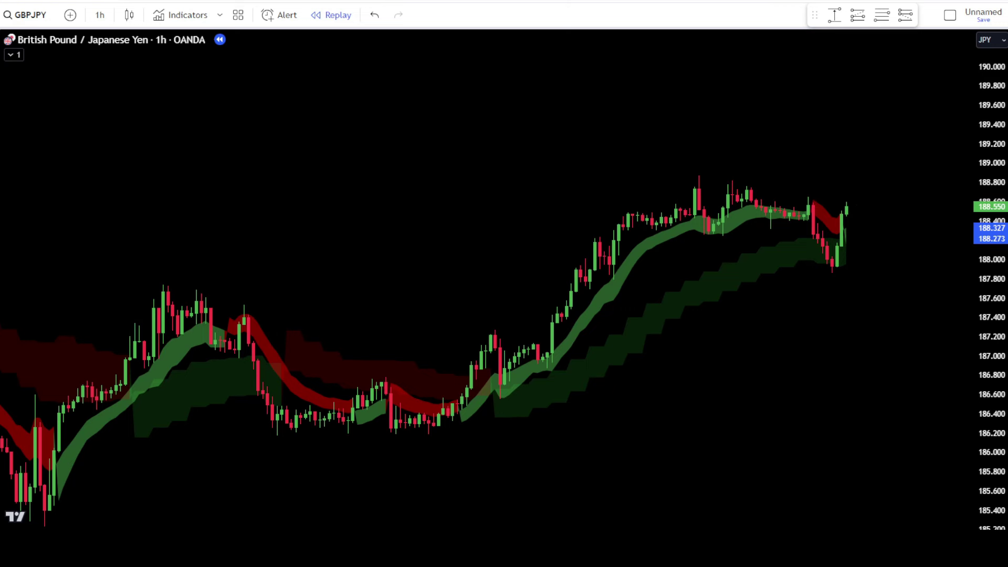
# Draw a long position at the latest candle with stop 187.867 and target 189.552
pyautogui.click(857, 15)
pyautogui.click(846, 208)
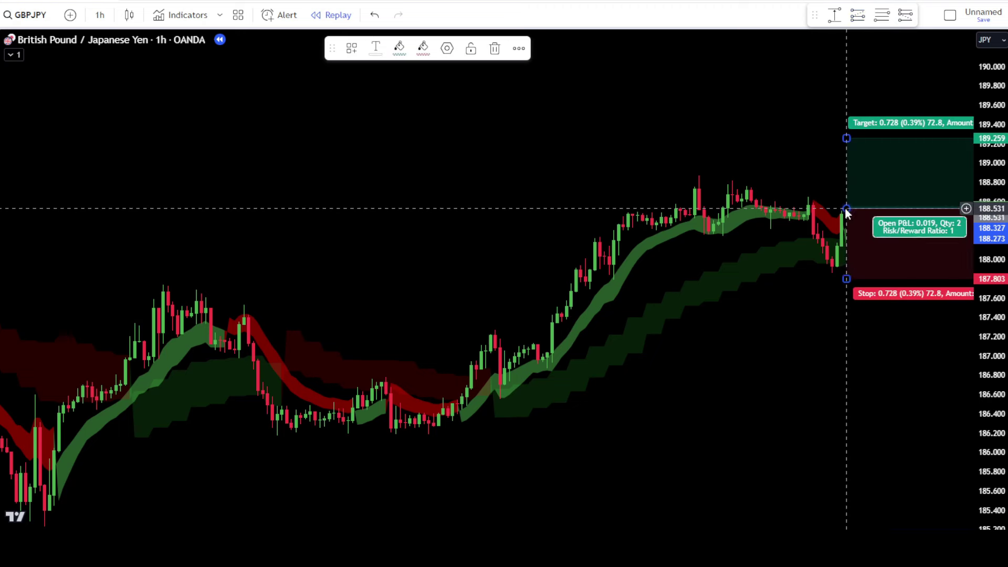
pyautogui.moveTo(848, 281); pyautogui.dragTo(845, 272)
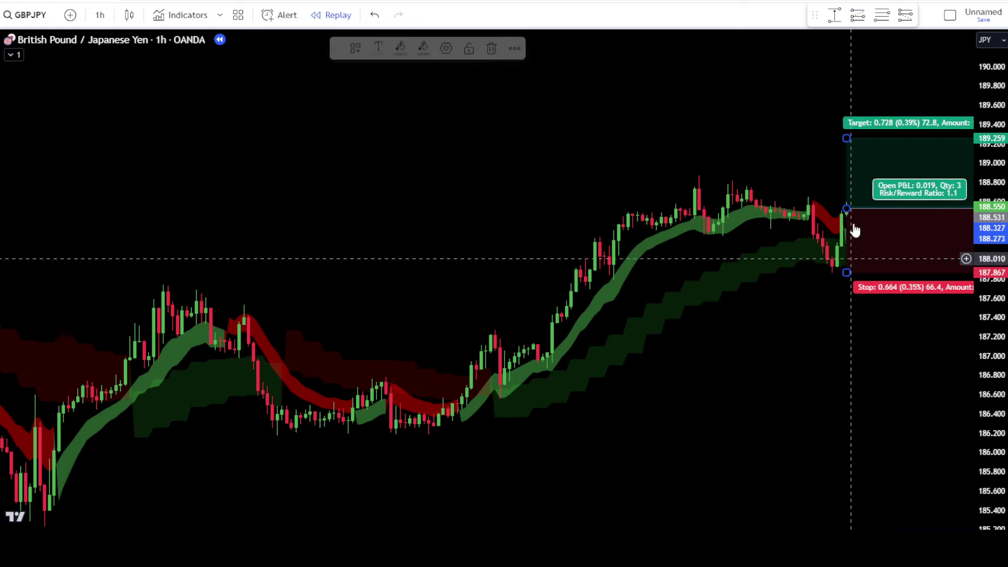
pyautogui.moveTo(846, 136); pyautogui.dragTo(846, 110)
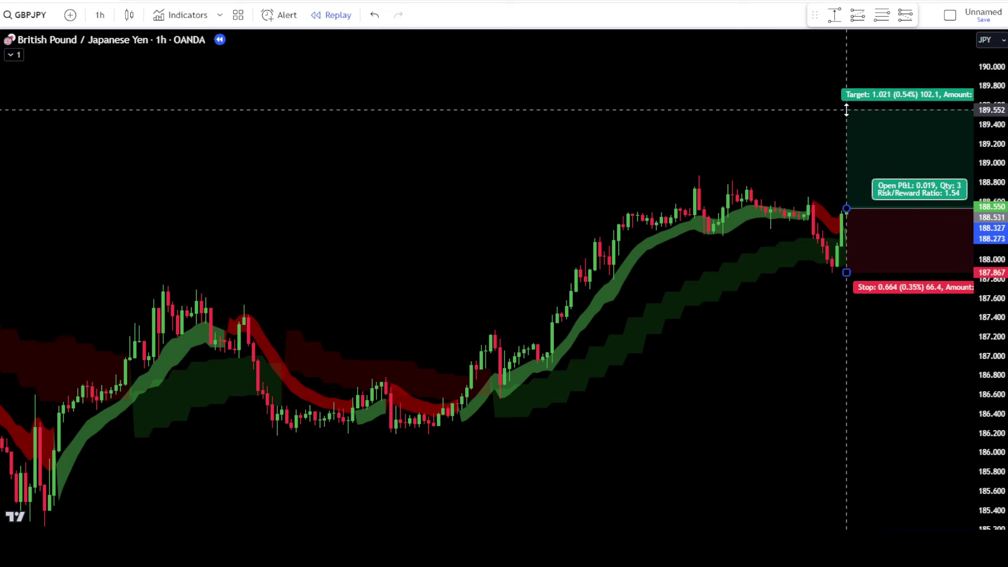
pyautogui.click(364, 304)
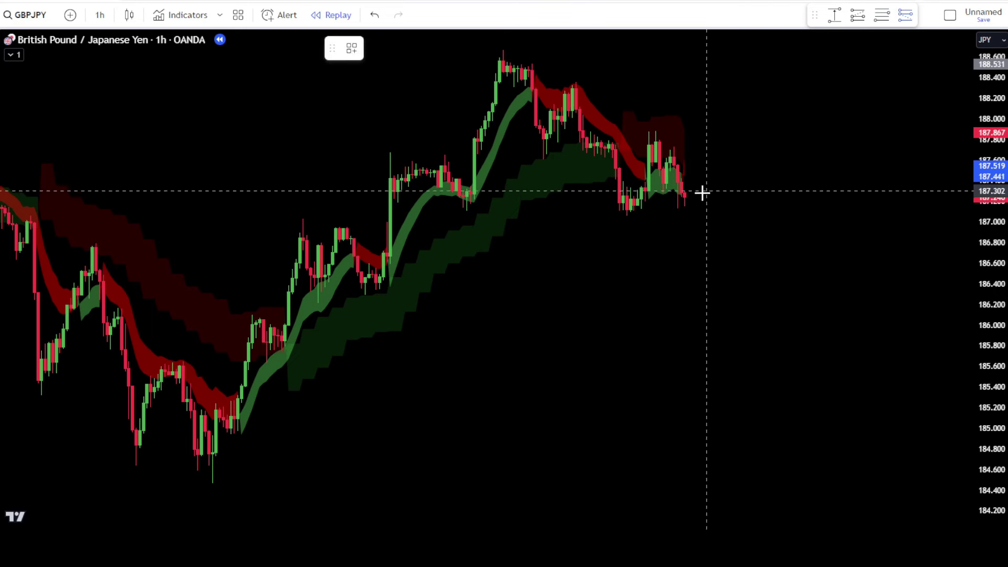
# Draw a short position at 187.240 with stop 187.898, target 186.213, box widened rightward
pyautogui.click(685, 198)
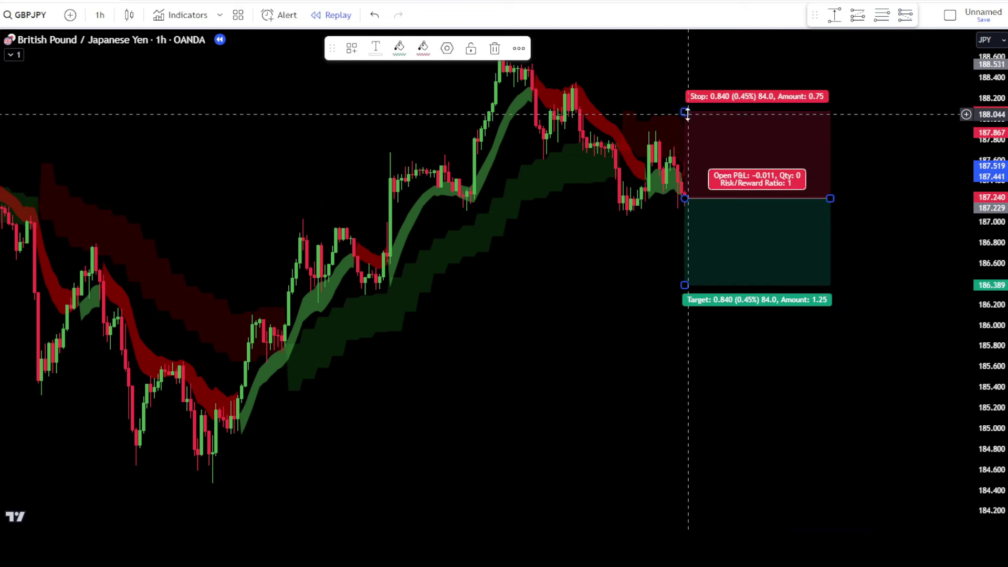
pyautogui.moveTo(685, 111); pyautogui.dragTo(684, 129)
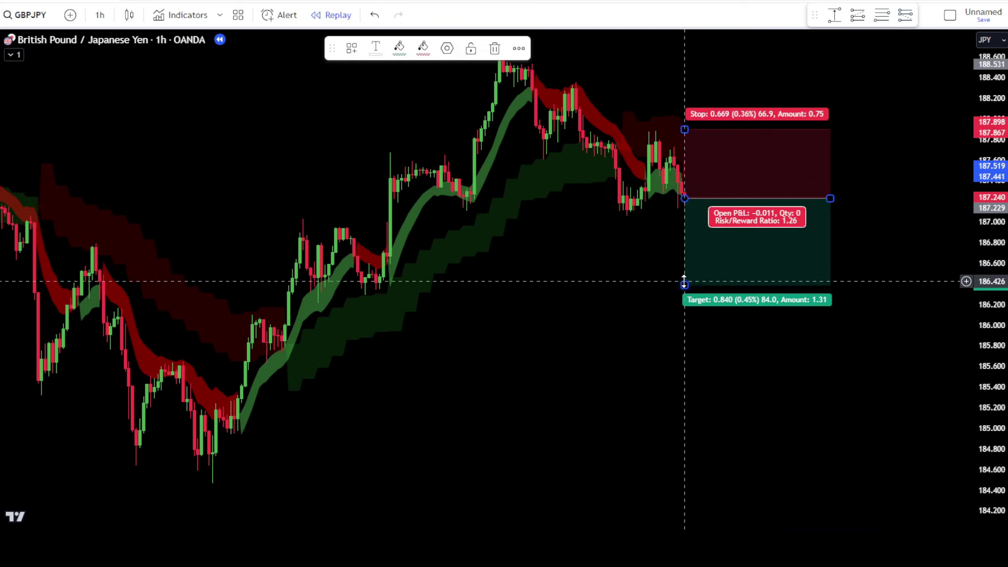
pyautogui.moveTo(684, 283)
pyautogui.mouseDown()
pyautogui.moveTo(686, 317)
pyautogui.moveTo(688, 303)
pyautogui.mouseUp()
pyautogui.moveTo(830, 198); pyautogui.dragTo(963, 196)
pyautogui.click(843, 344)
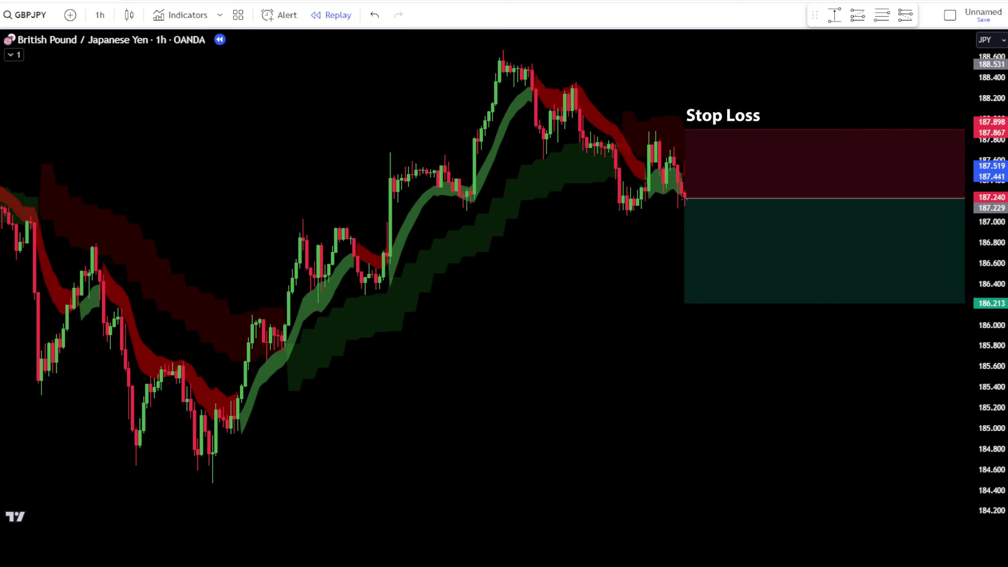